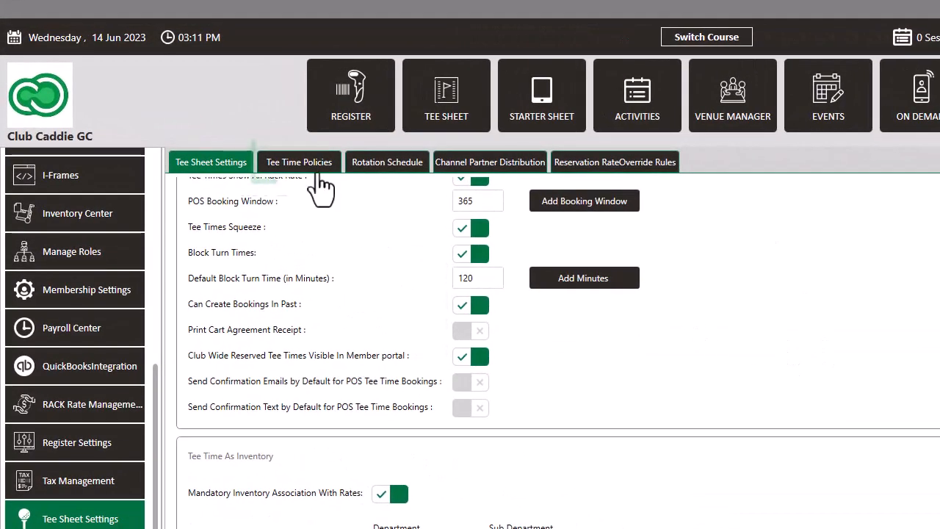
# Draft a new tee time policy titled DON"T BE LATE! and begin its description
pyautogui.click(208, 123)
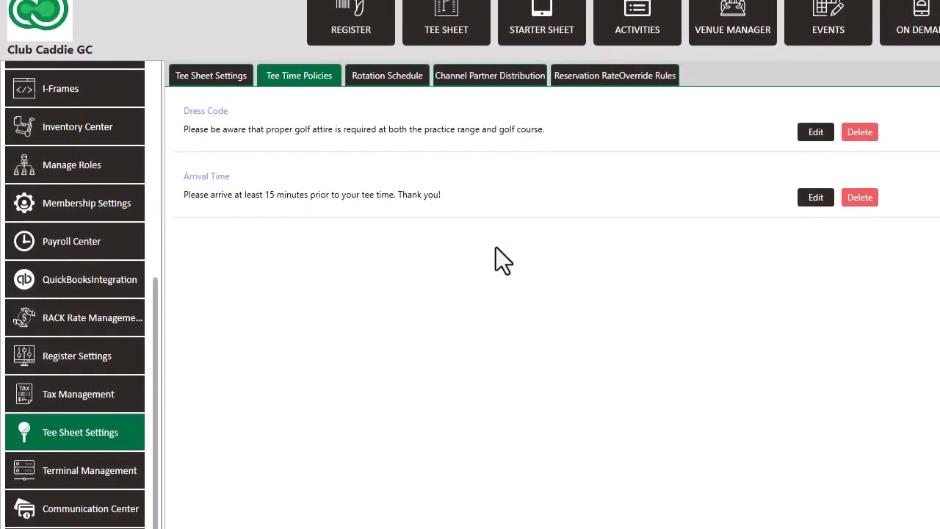
pyautogui.moveTo(235, 401); pyautogui.dragTo(182, 401)
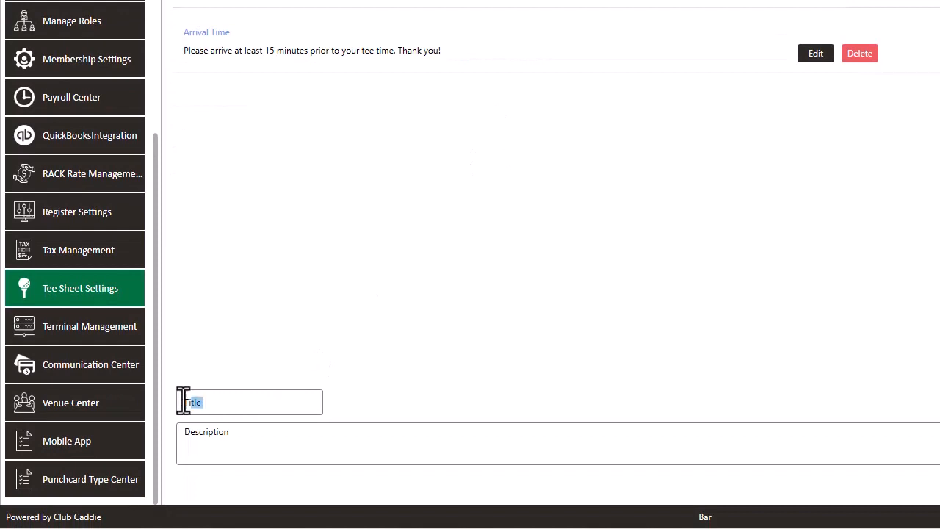
pyautogui.press('BackSpace')
pyautogui.click(184, 432)
pyautogui.click(237, 403)
pyautogui.click(236, 403)
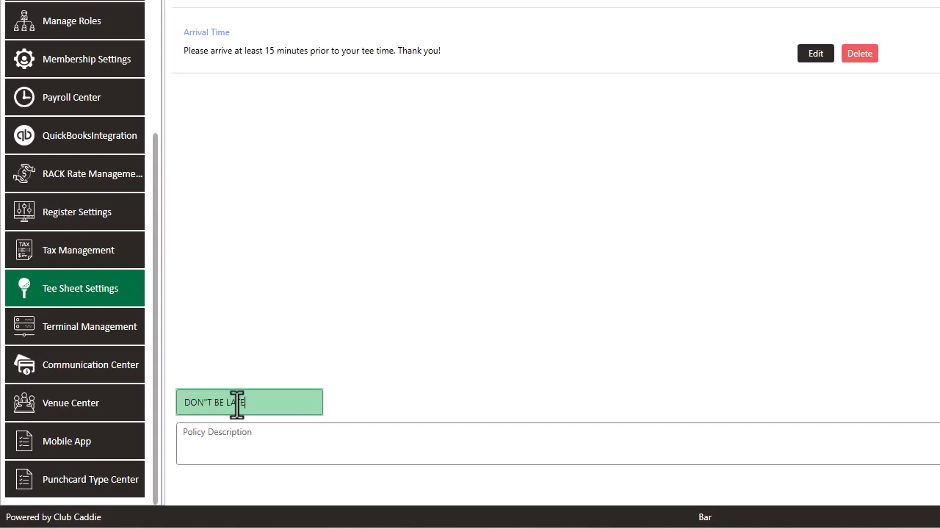
pyautogui.write('DON"T BE LATE!')
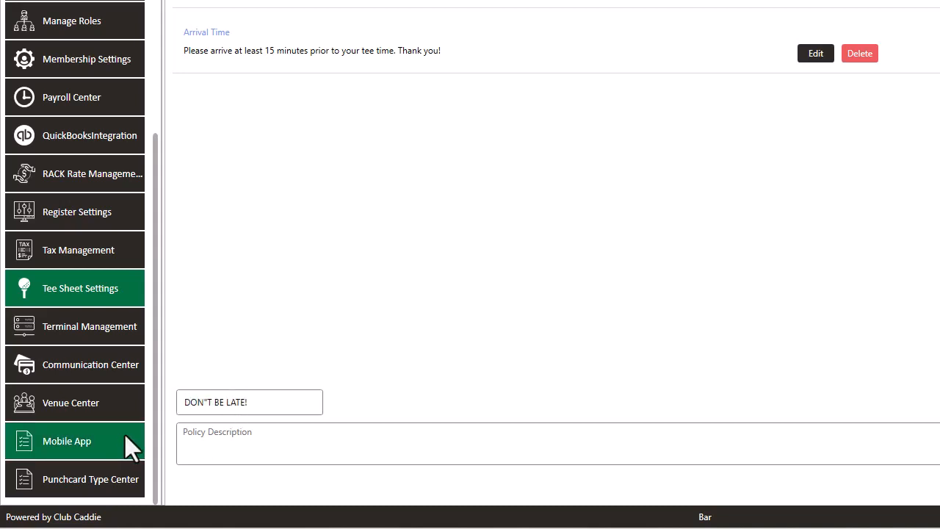
pyautogui.click(220, 434)
pyautogui.write('W')
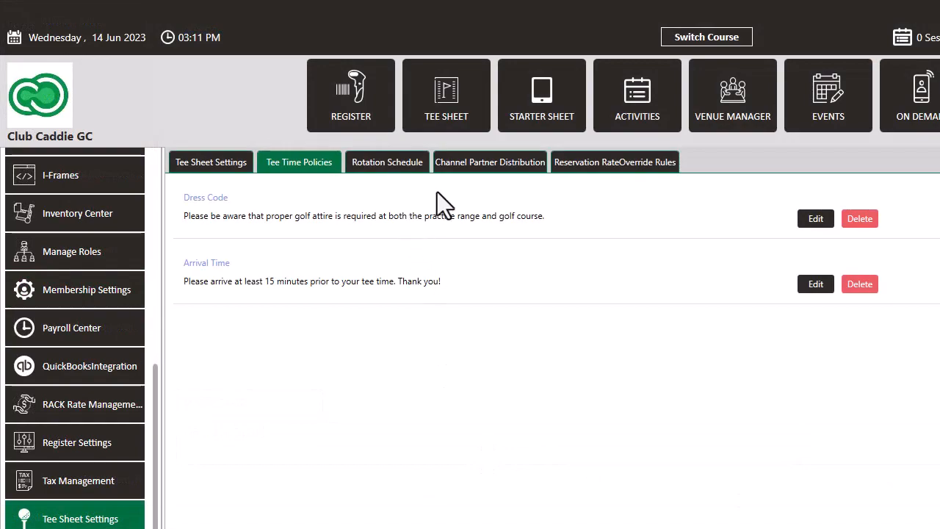
# Add and save a Monday daily rotation with the first tee on Front, tenth tee on Middle and nineteenth tee on Back
pyautogui.click(401, 165)
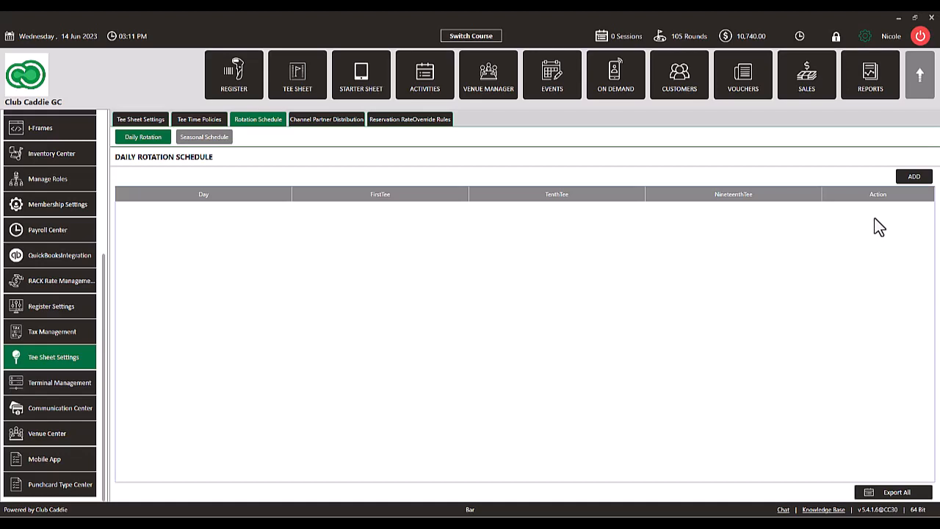
pyautogui.click(914, 177)
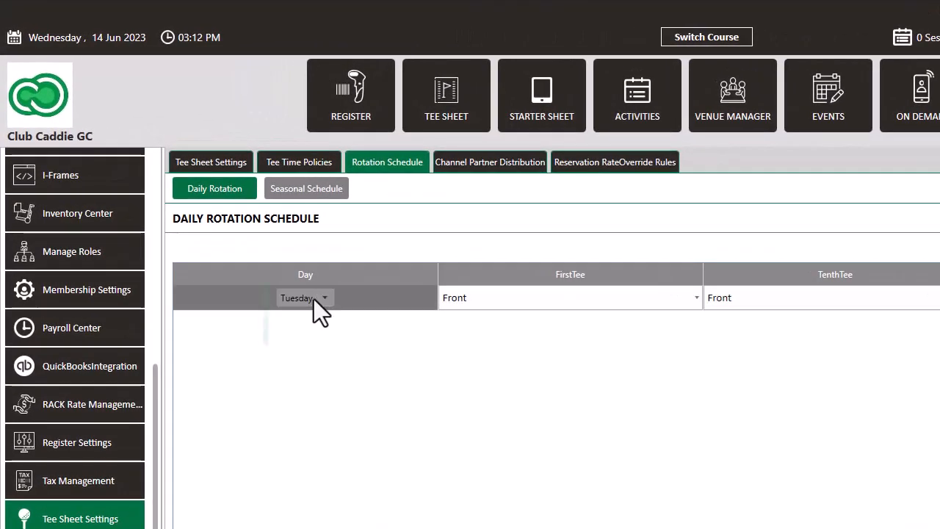
pyautogui.click(314, 299)
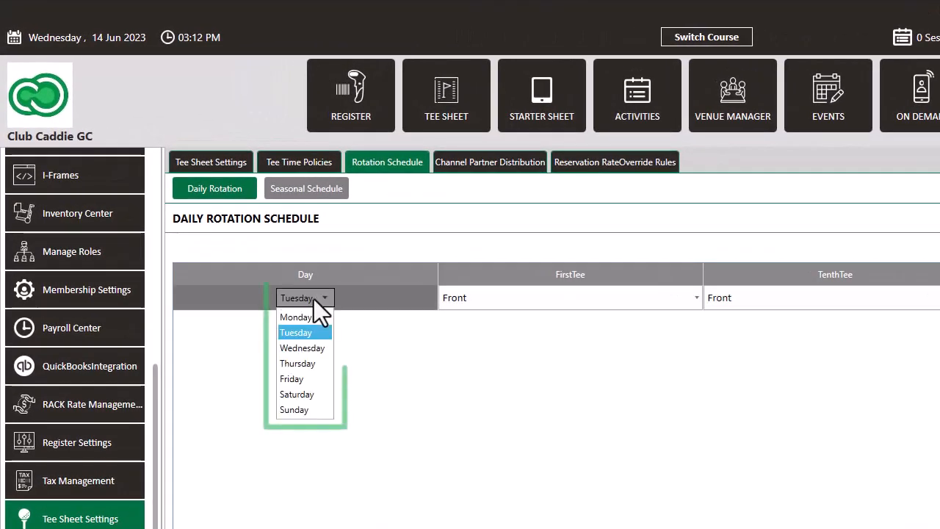
pyautogui.click(308, 314)
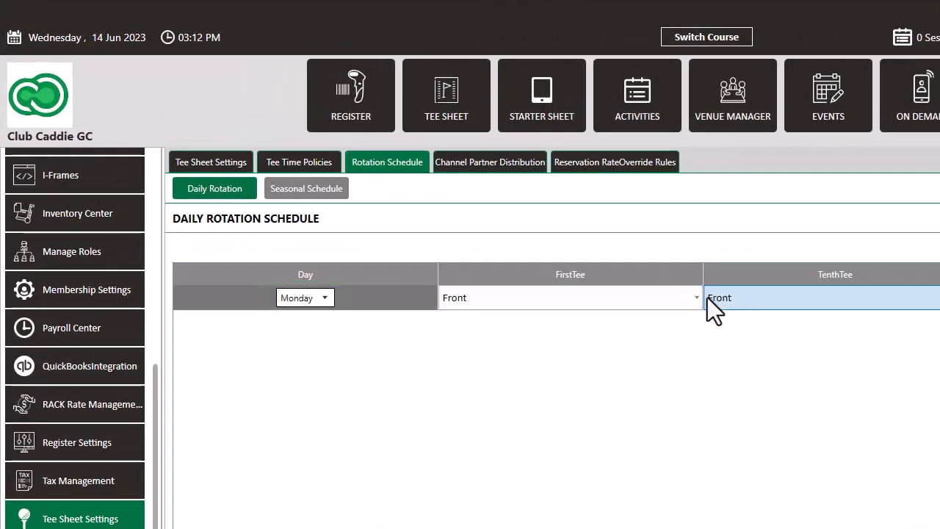
pyautogui.click(689, 299)
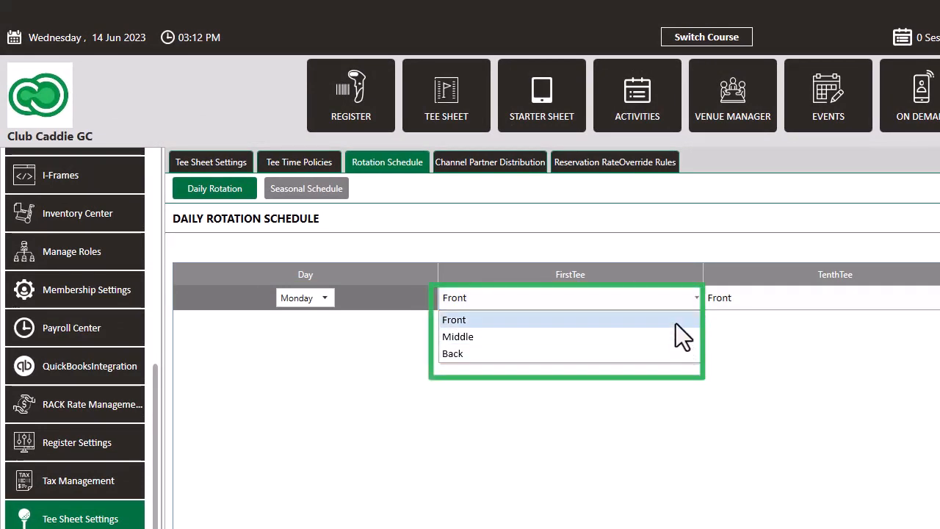
pyautogui.click(676, 324)
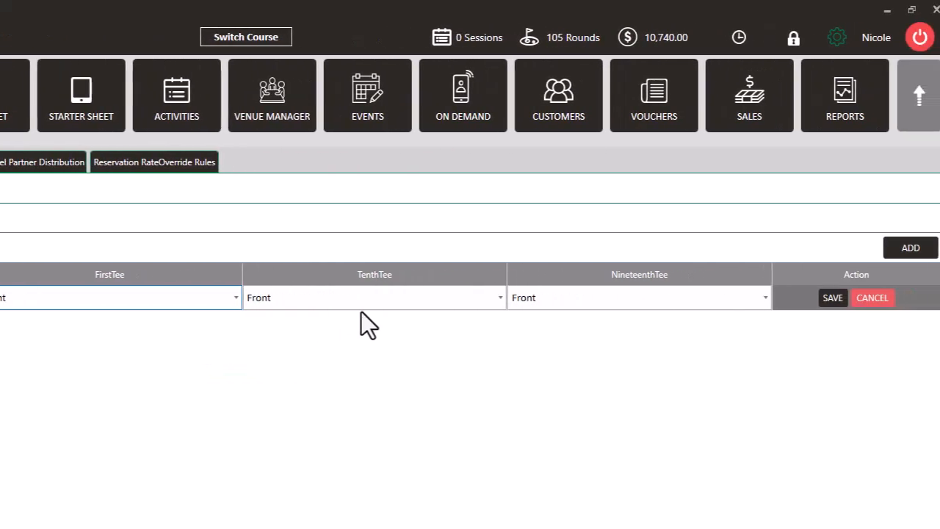
pyautogui.click(490, 297)
pyautogui.click(466, 336)
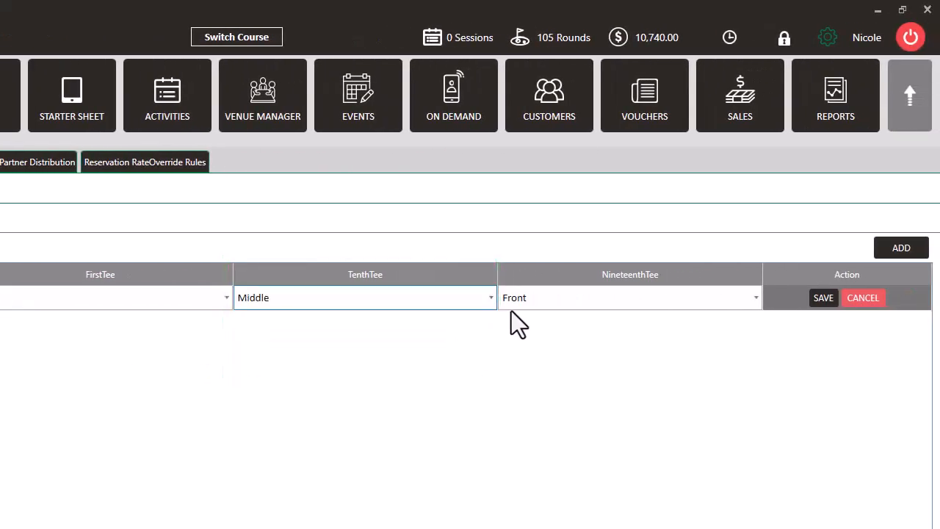
pyautogui.click(595, 302)
pyautogui.click(594, 353)
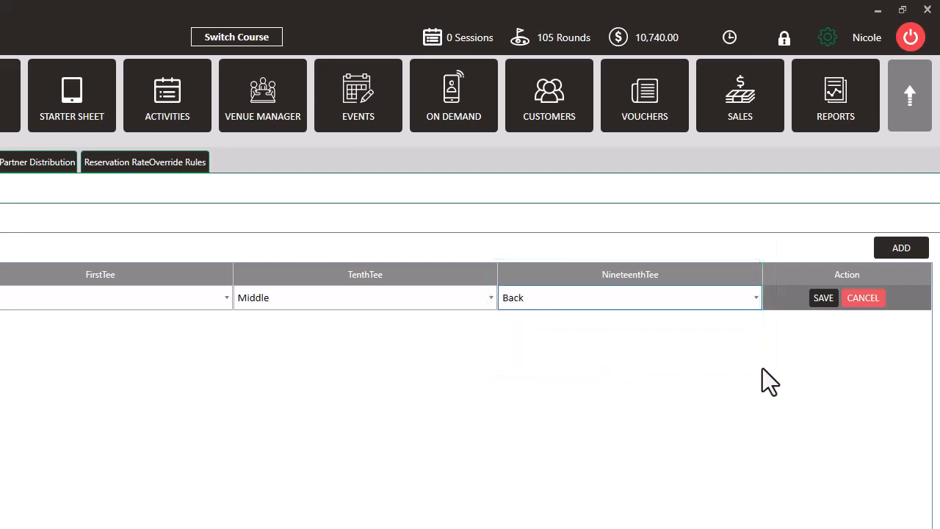
pyautogui.click(823, 297)
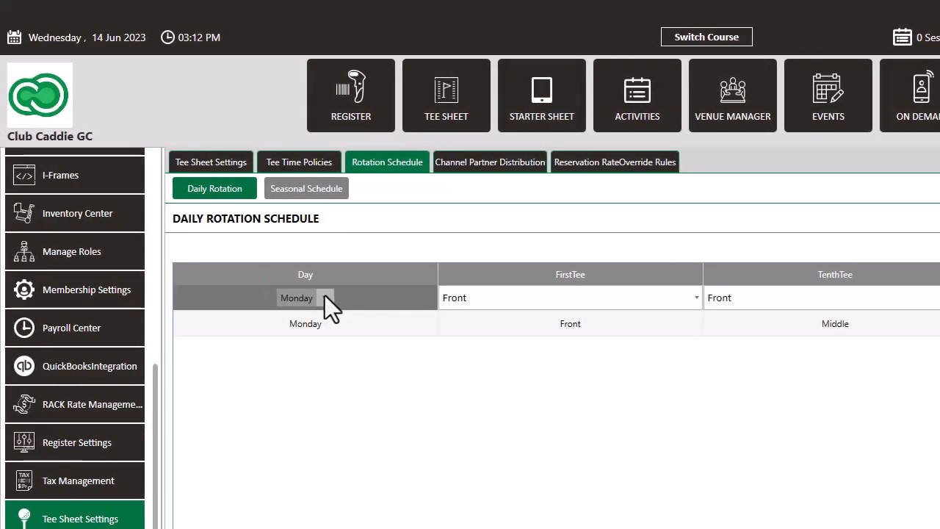
# Add and save a Tuesday daily rotation with the first tee on Middle, tenth tee on Back and nineteenth tee on Front
pyautogui.click(325, 296)
pyautogui.click(309, 332)
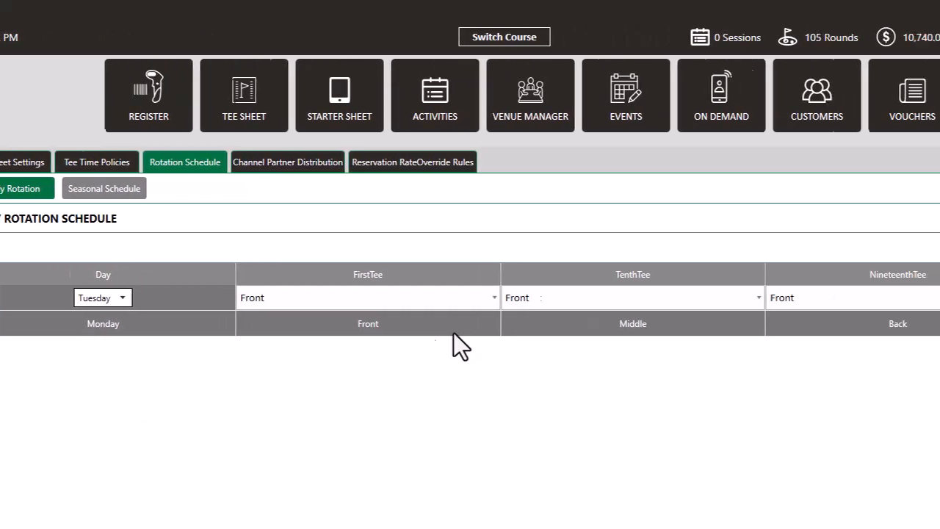
pyautogui.click(496, 298)
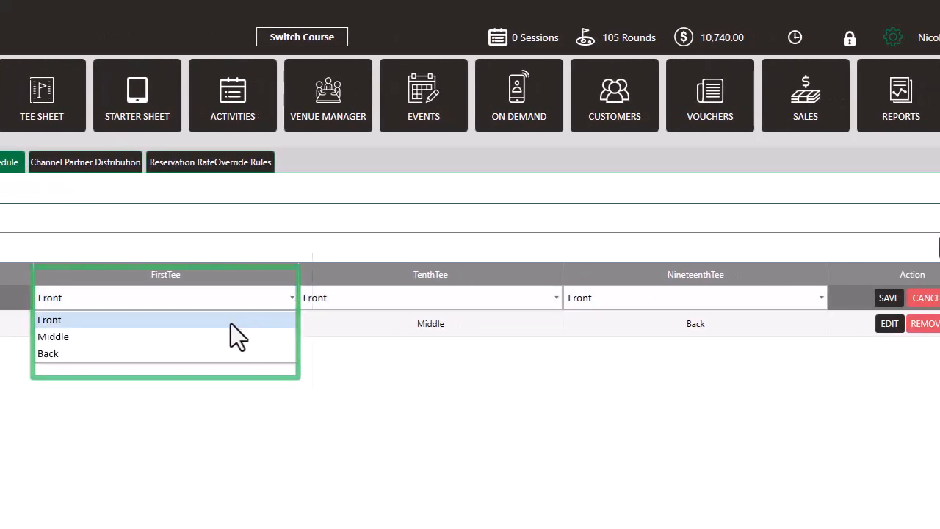
pyautogui.click(384, 339)
pyautogui.click(556, 297)
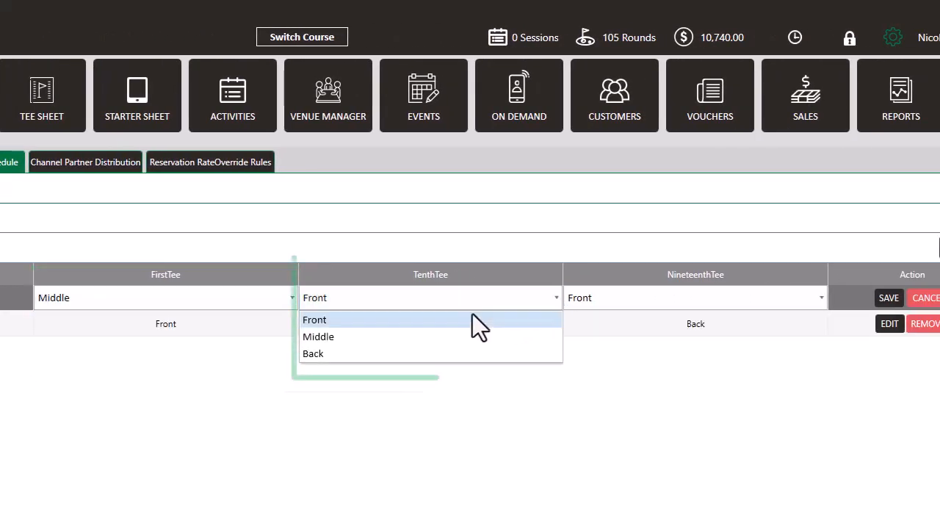
pyautogui.click(386, 353)
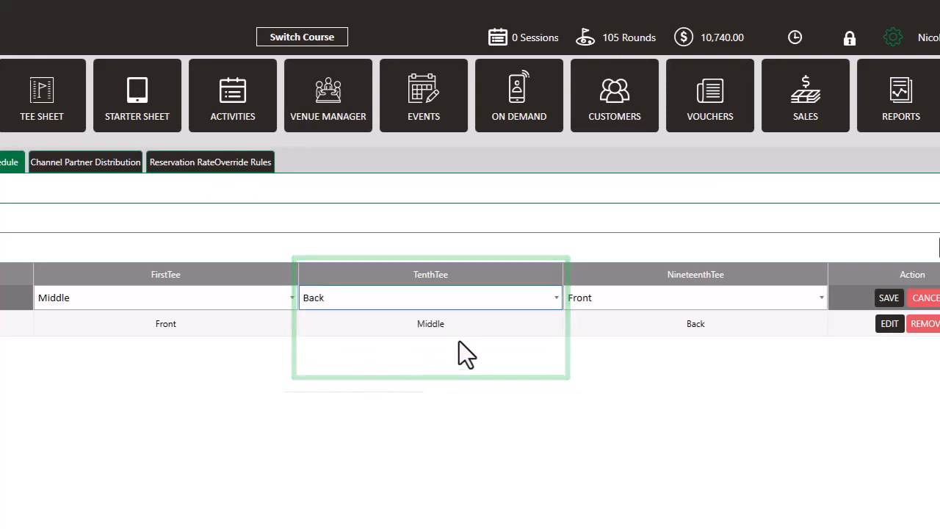
pyautogui.click(889, 300)
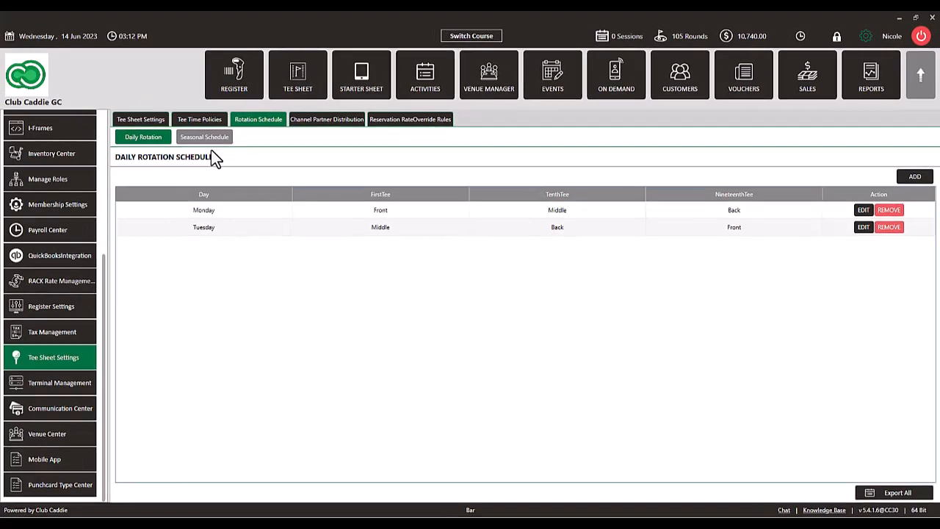
# Start a seasonal rotation schedule running from 8/8/2023 to 9/27/2023
pyautogui.click(209, 141)
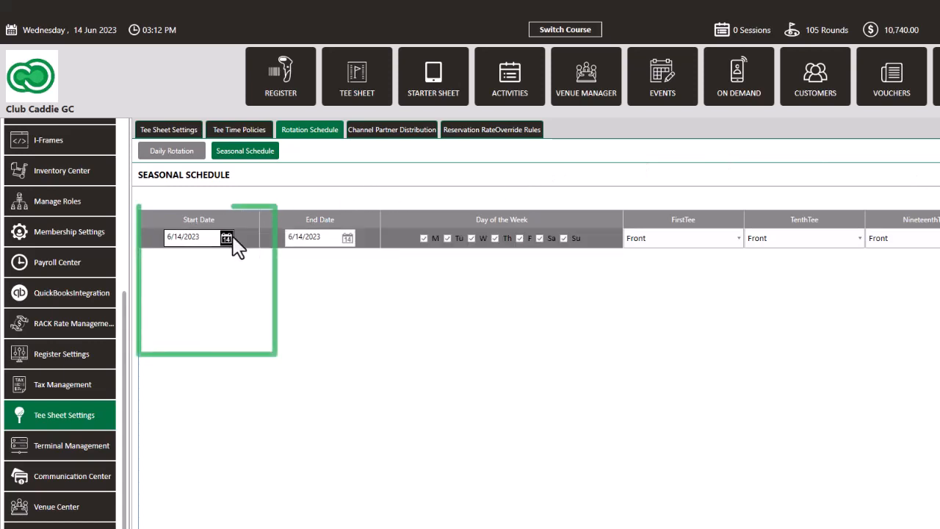
pyautogui.click(233, 238)
pyautogui.click(257, 258)
pyautogui.click(257, 258)
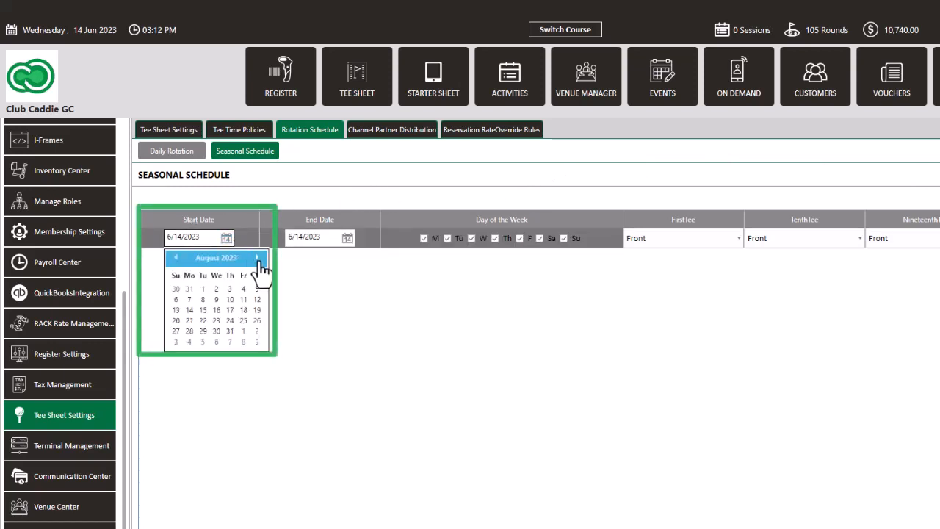
pyautogui.click(203, 299)
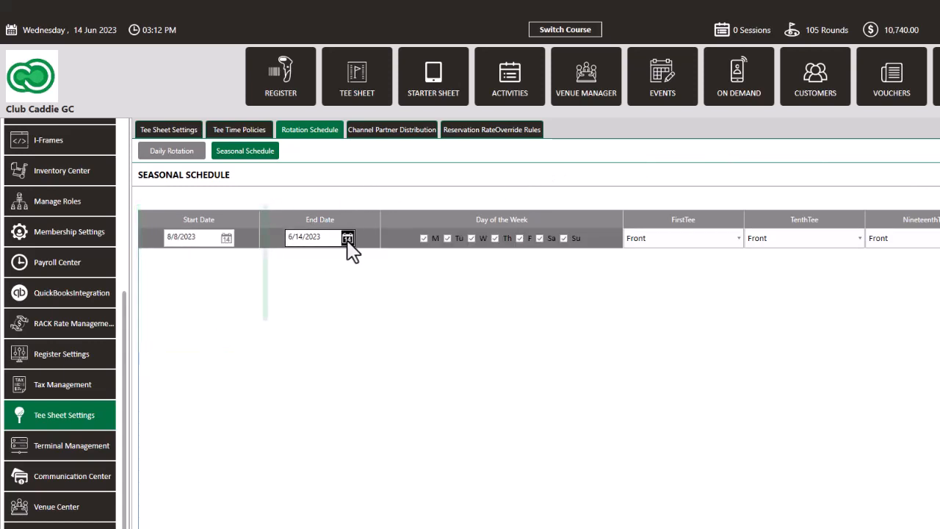
pyautogui.click(348, 239)
pyautogui.click(377, 257)
pyautogui.click(378, 257)
pyautogui.click(378, 257)
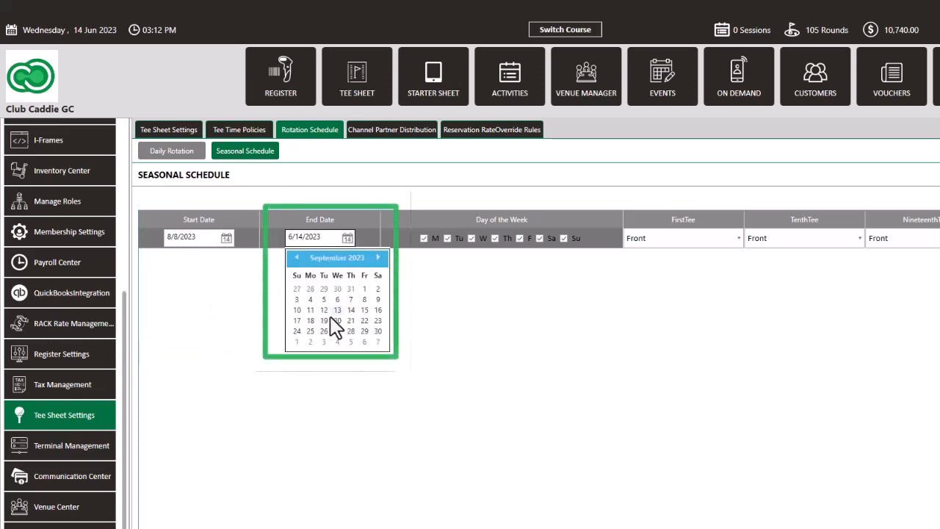
pyautogui.click(350, 331)
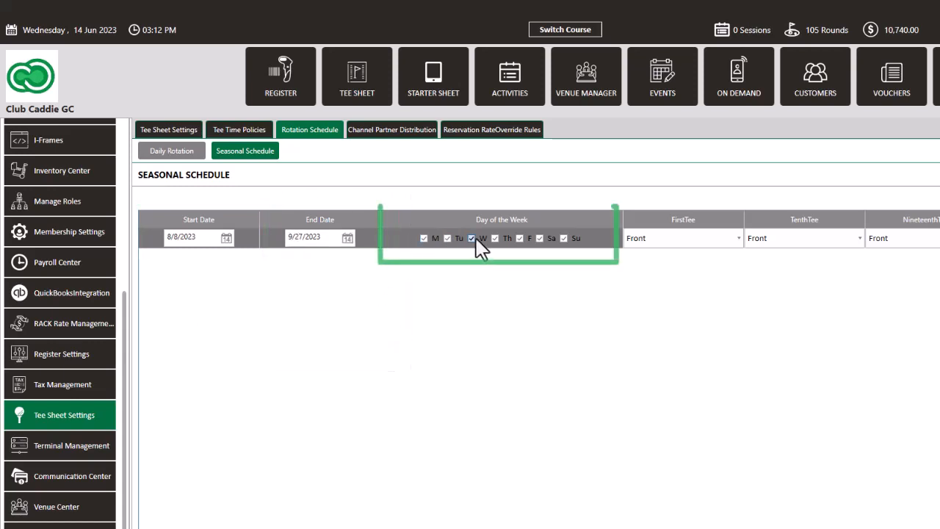
# Set the seasonal rotation to Middle for the first tee, Back for the tenth and Front for the nineteenth, and save it
pyautogui.click(681, 247)
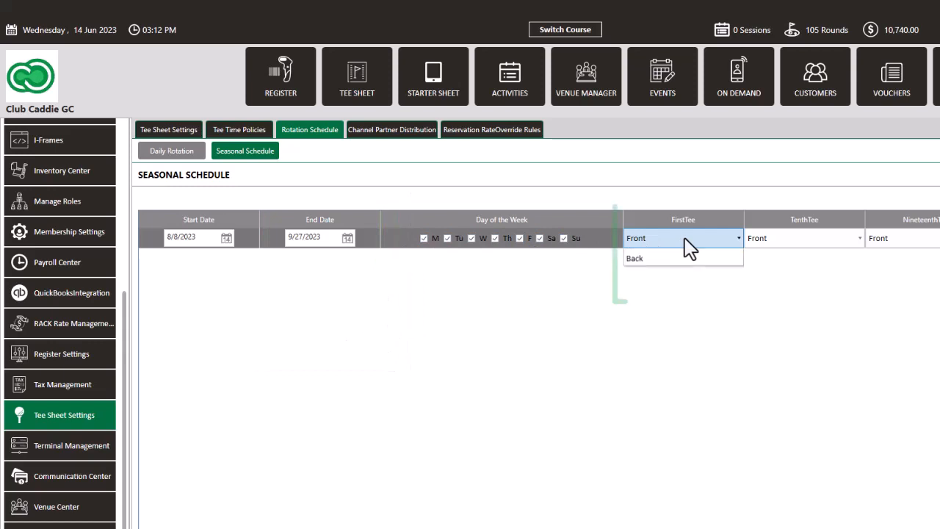
pyautogui.click(678, 268)
pyautogui.click(798, 252)
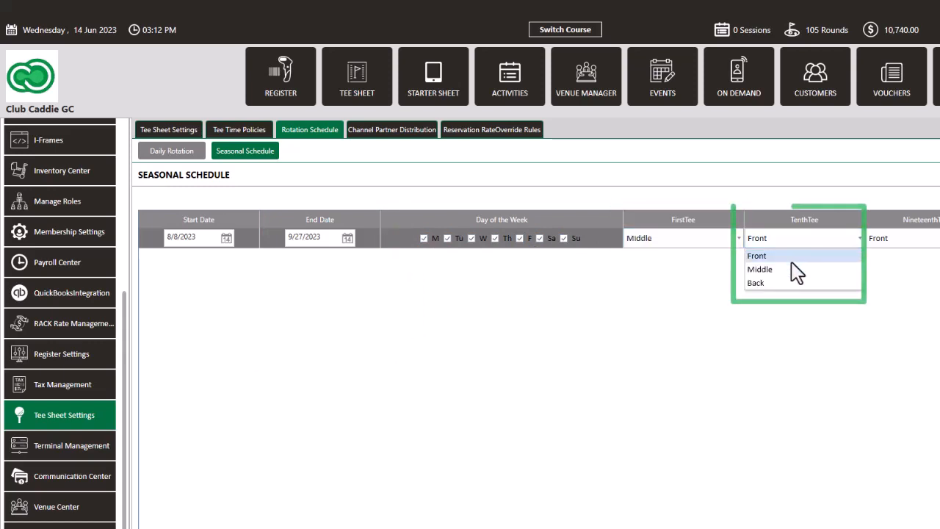
pyautogui.click(790, 286)
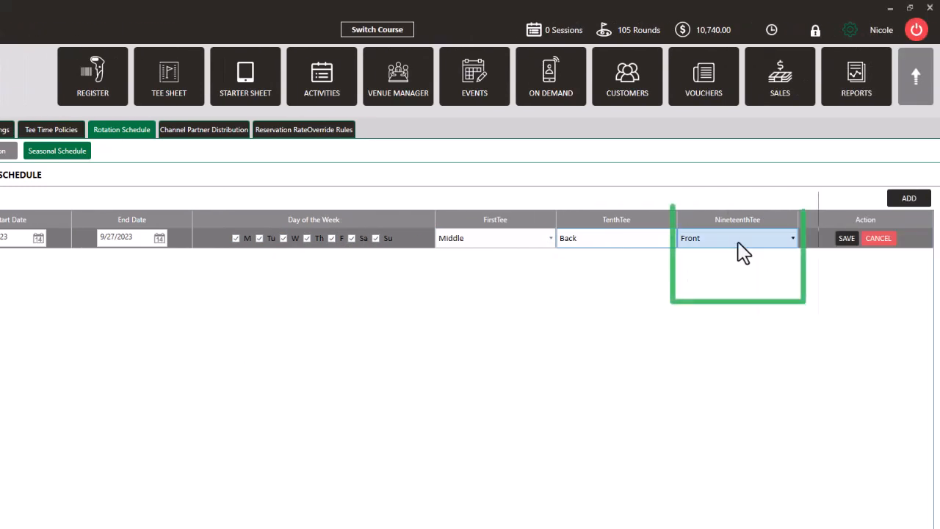
pyautogui.click(739, 243)
pyautogui.click(848, 242)
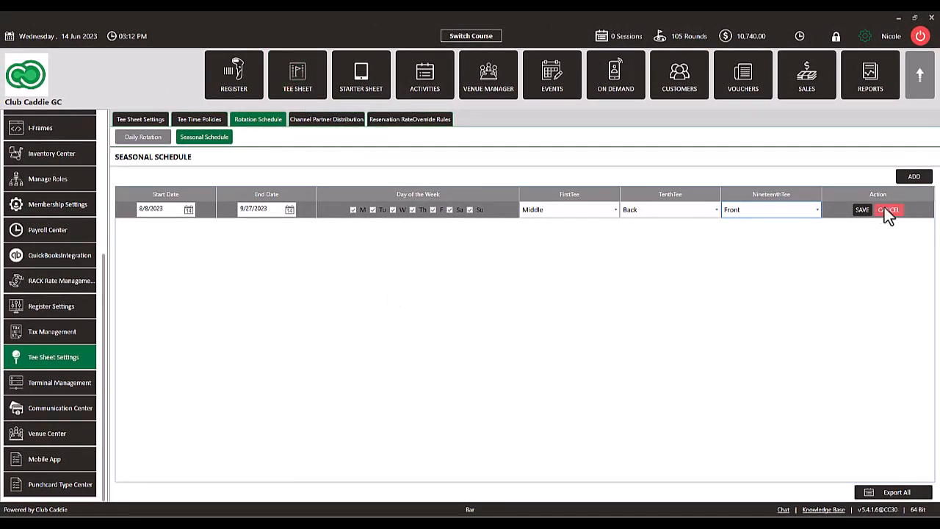
pyautogui.click(861, 210)
# Check the tee sheet for Monday, June 19, 2023, and return to the tee sheet settings
pyautogui.click(292, 73)
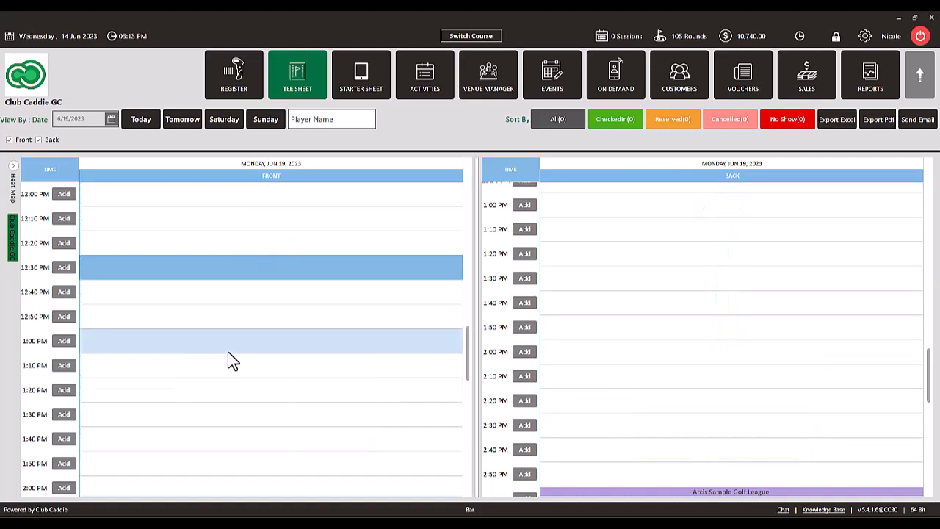
pyautogui.click(864, 38)
pyautogui.click(71, 360)
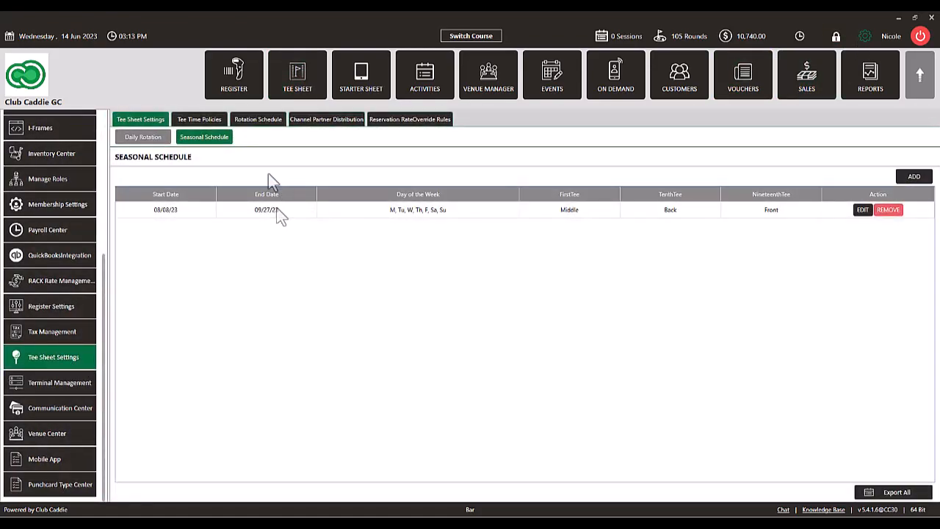
# Start a new reservation rate override rule with the provider name Monday Afternoon Rate
pyautogui.click(410, 119)
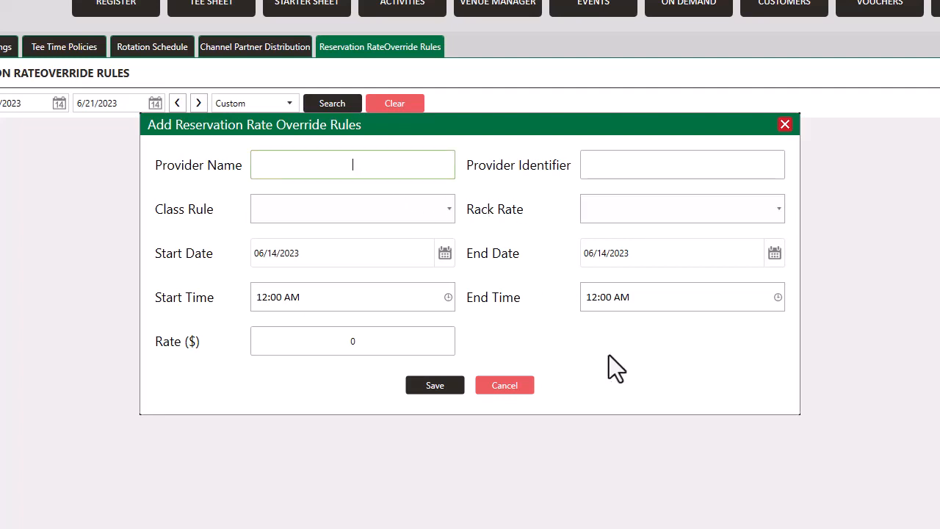
pyautogui.write('onday')
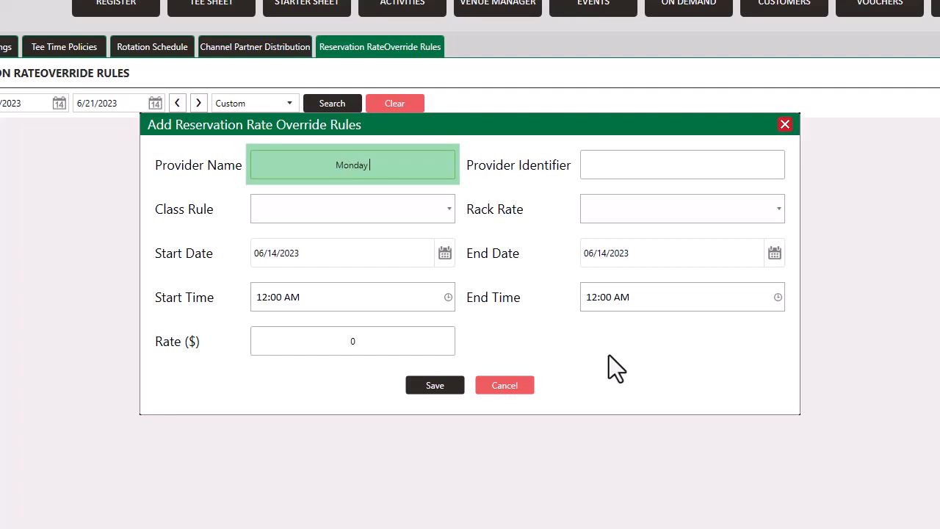
pyautogui.write(' Afternoon Rate')
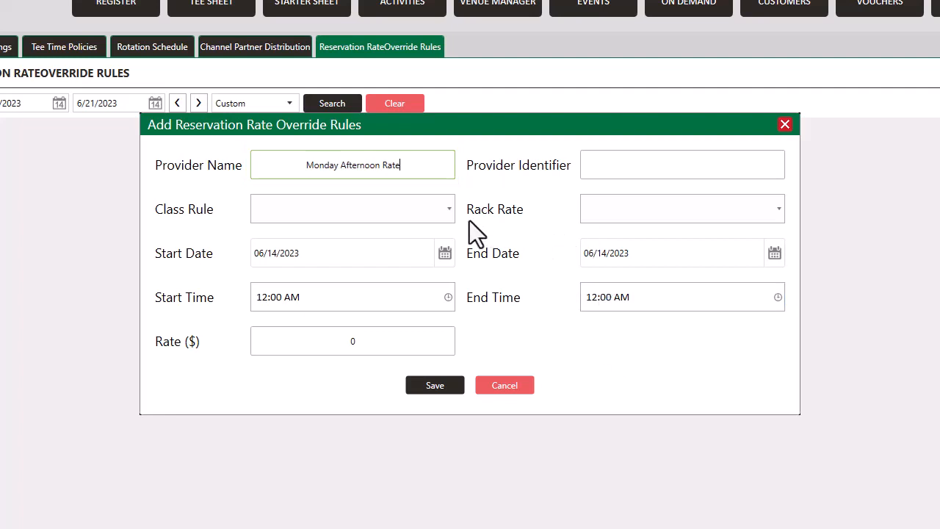
# Choose Weekday 18 Holes as the override rule's rack rate and set its rate to $10
pyautogui.click(599, 207)
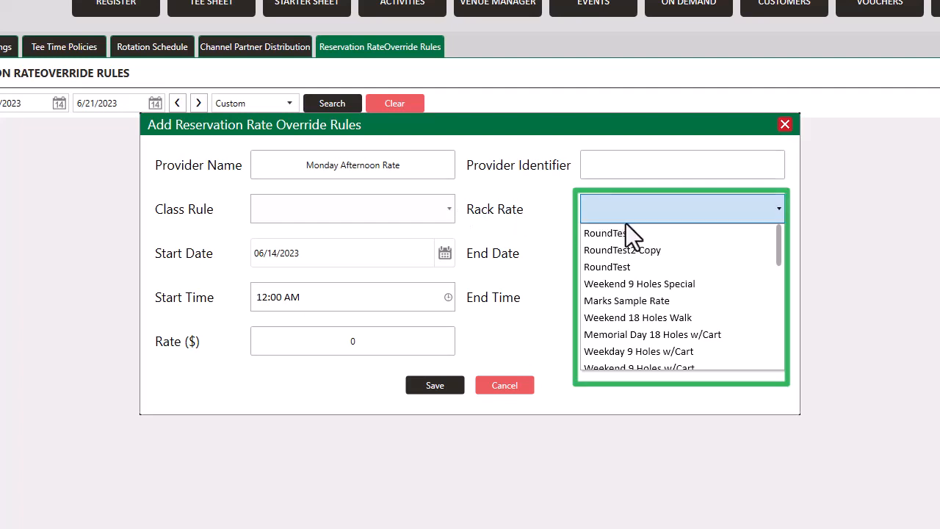
pyautogui.scroll(-1, 643, 275)
pyautogui.scroll(-1, 649, 284)
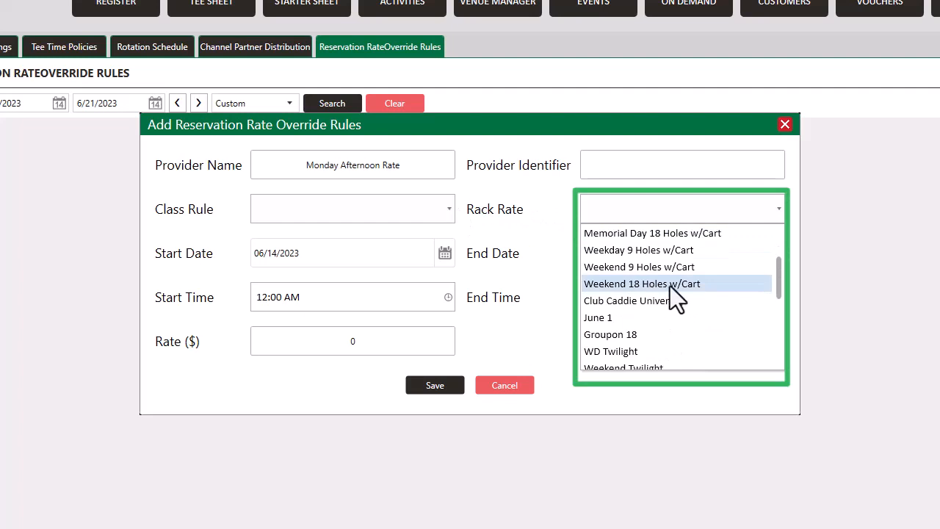
pyautogui.scroll(-2, 679, 286)
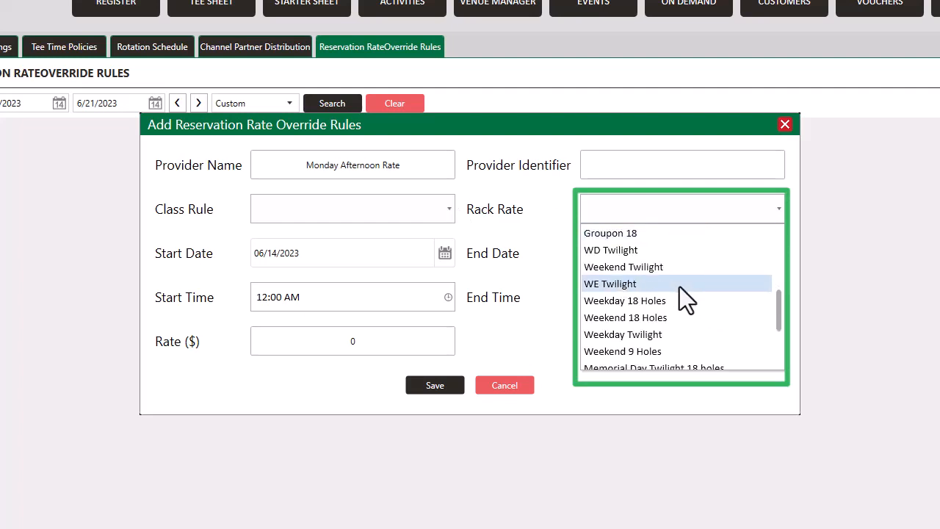
pyautogui.scroll(-3, 680, 287)
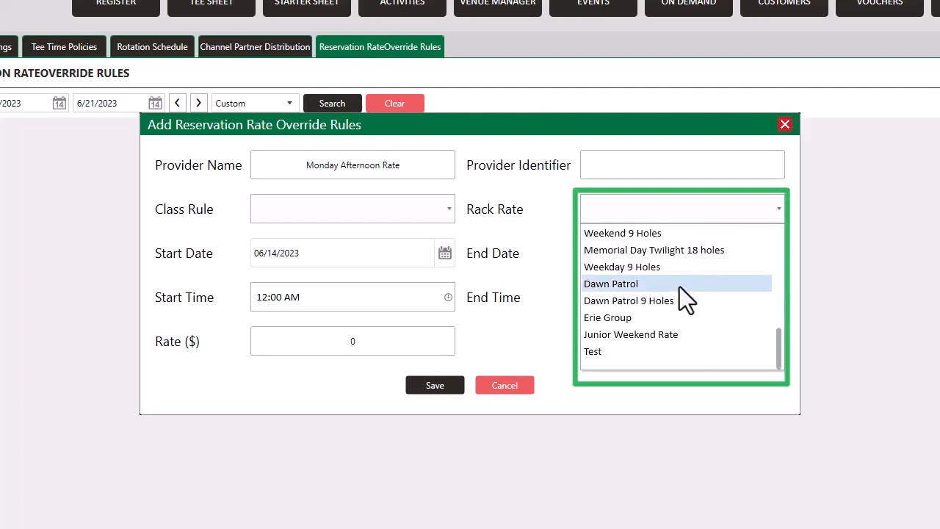
pyautogui.scroll(2, 680, 287)
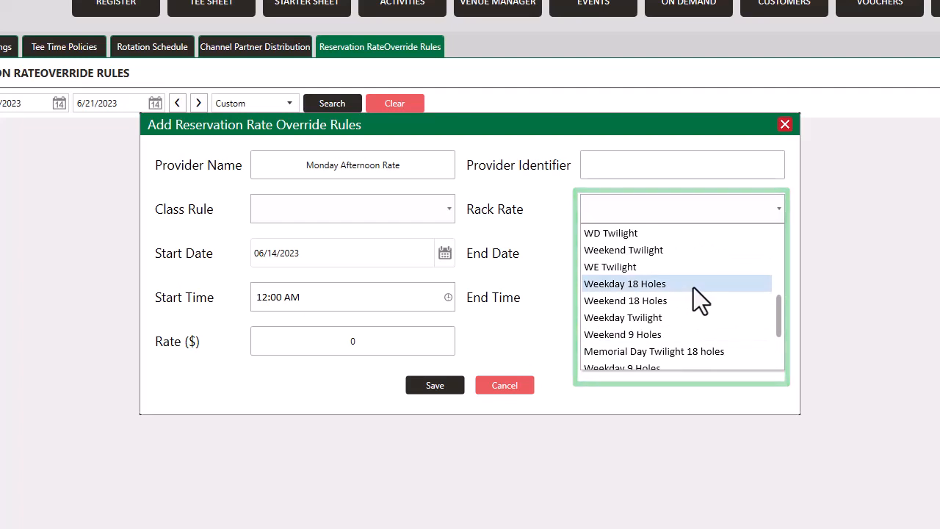
pyautogui.click(694, 287)
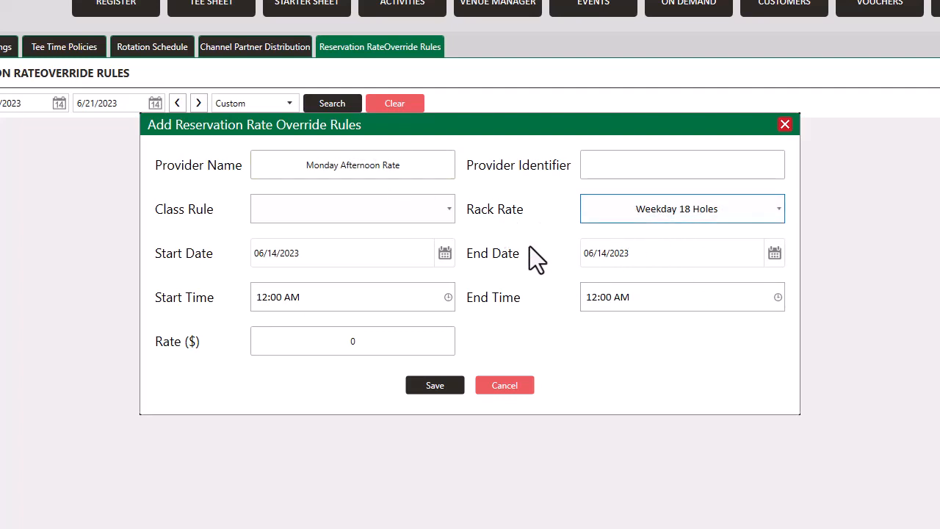
pyautogui.click(345, 342)
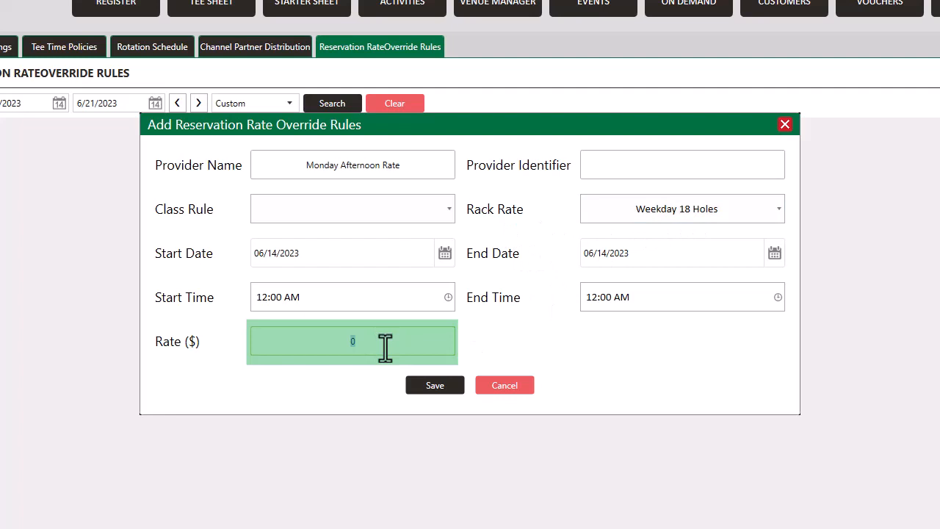
pyautogui.write('10')
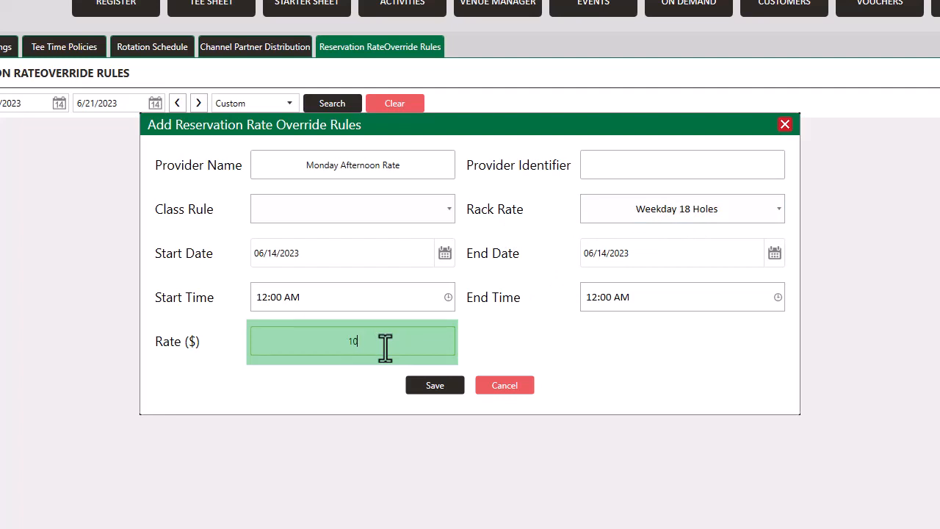
# Set the override rule's start time to 1:00 PM and its end time to 7:00 PM
pyautogui.click(448, 297)
pyautogui.click(321, 396)
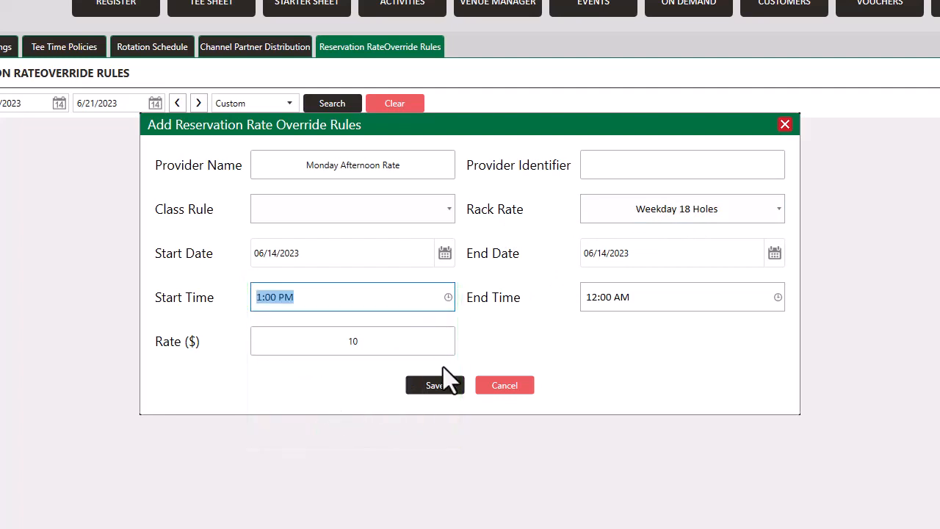
pyautogui.click(777, 297)
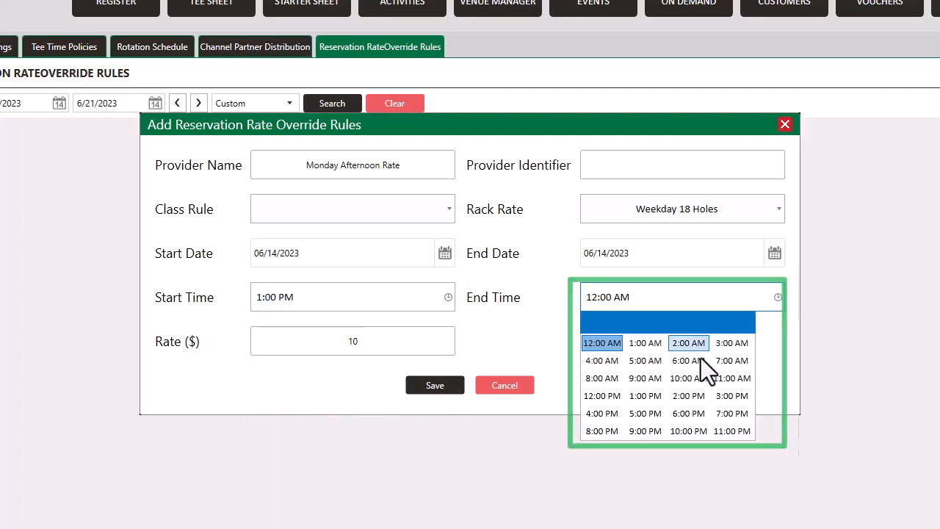
pyautogui.click(730, 414)
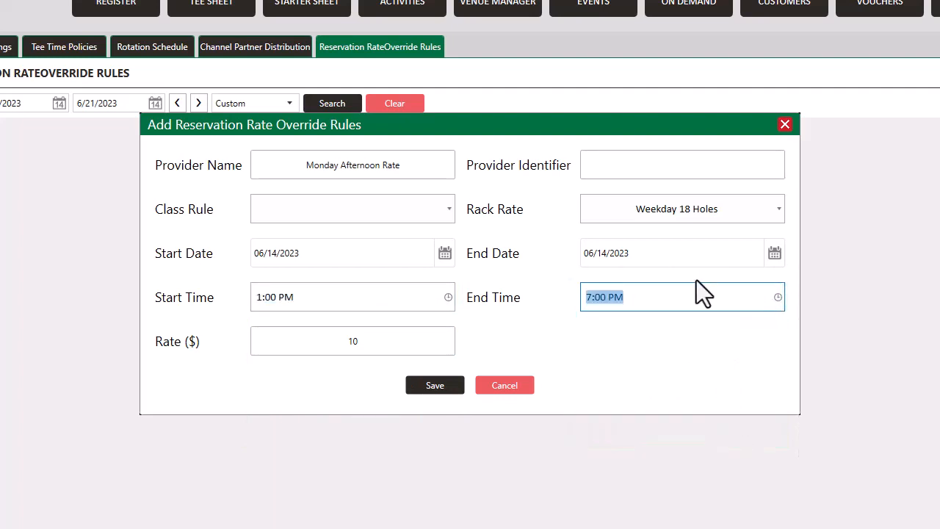
# Set both the start and end dates of the override rule to 06/19/2023 and save the rule
pyautogui.click(443, 253)
pyautogui.click(288, 359)
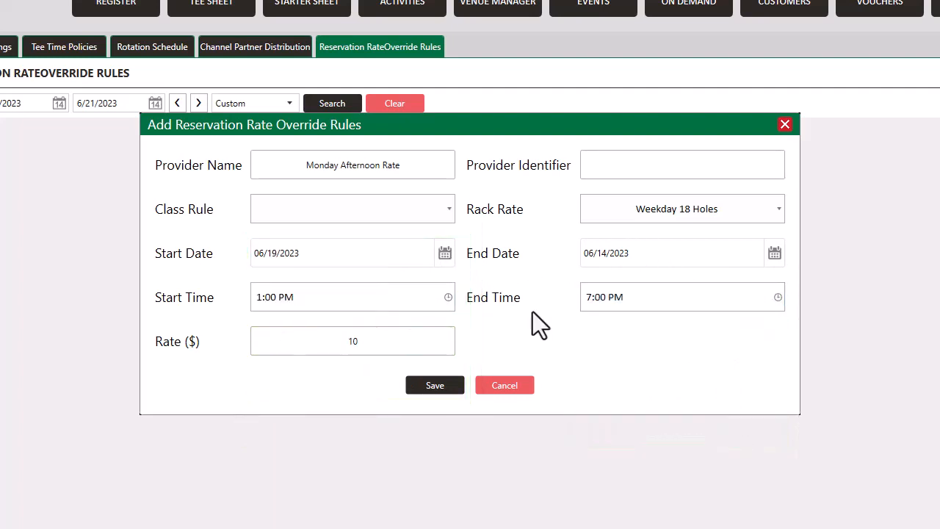
pyautogui.click(776, 253)
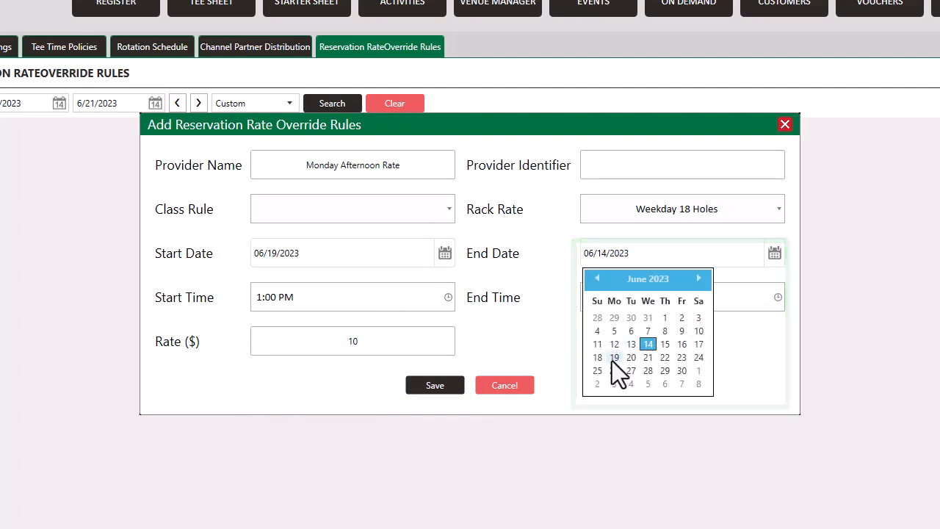
pyautogui.click(614, 357)
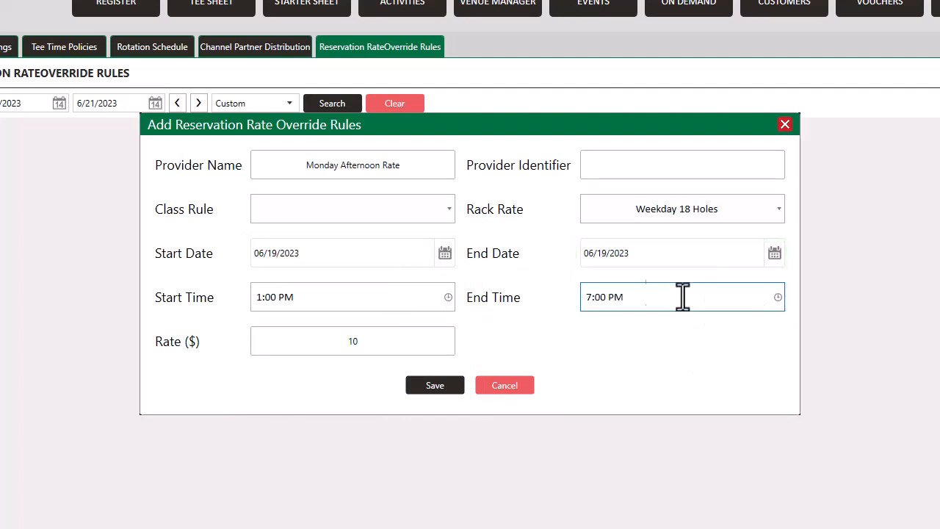
pyautogui.click(429, 388)
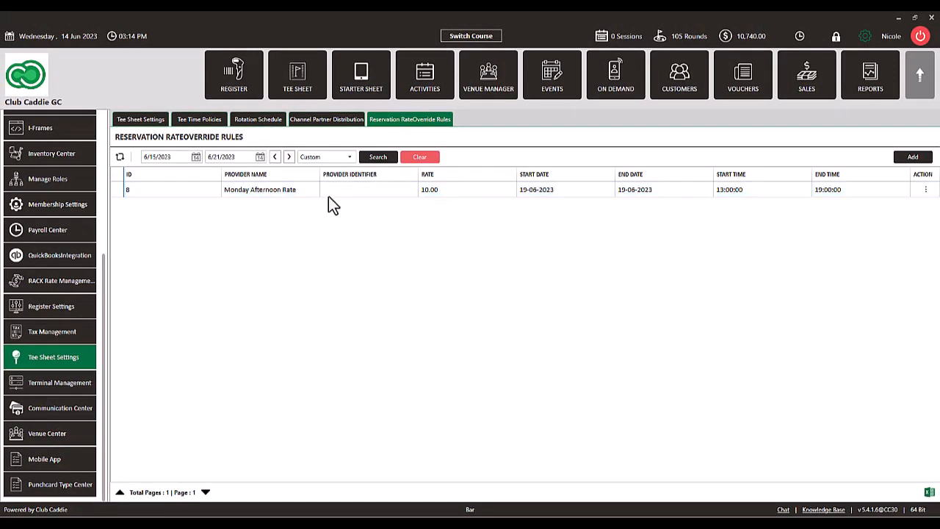
# Check the rate offered in a new 1:00 PM Front booking on the June 19, 2023 tee sheet, and close it without reserving
pyautogui.click(297, 80)
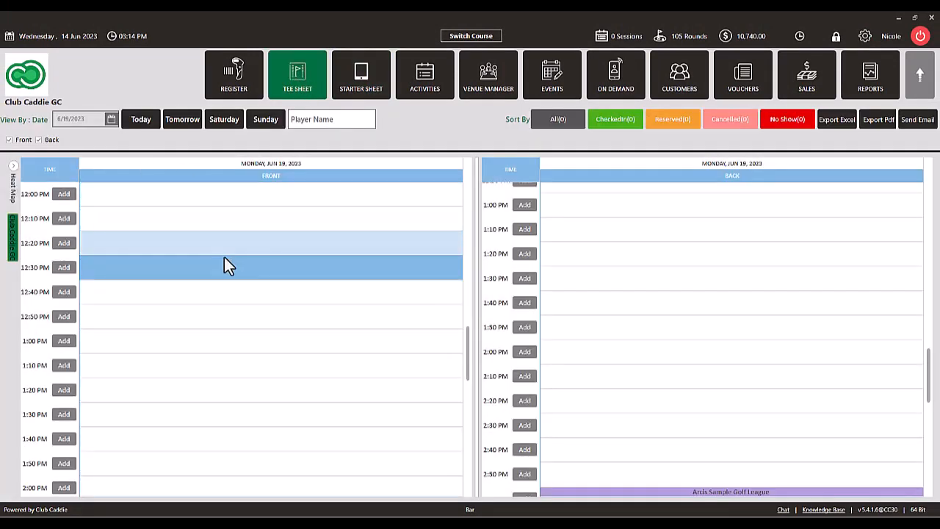
pyautogui.click(126, 343)
pyautogui.rightClick(126, 343)
pyautogui.click(154, 349)
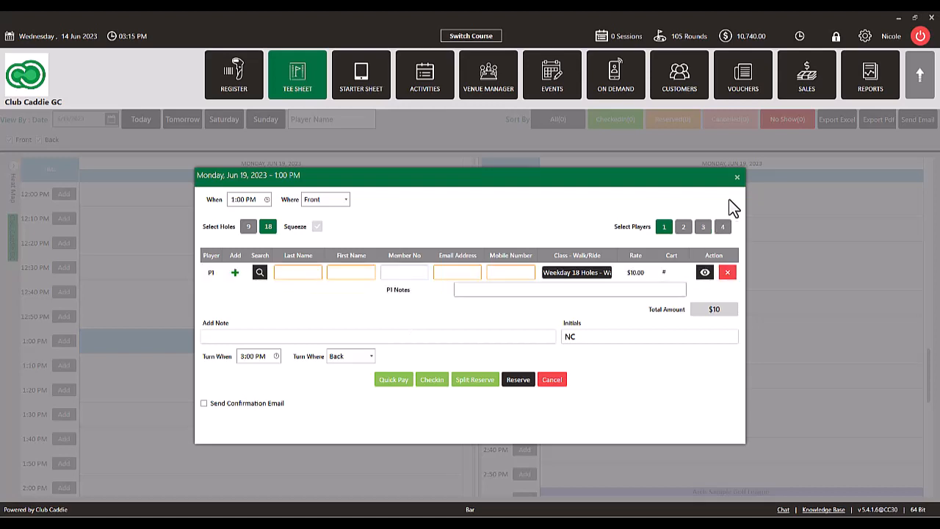
pyautogui.click(736, 178)
# Check the rate offered in a new 12:40 PM Front booking, and close it without reserving
pyautogui.click(183, 292)
pyautogui.rightClick(184, 292)
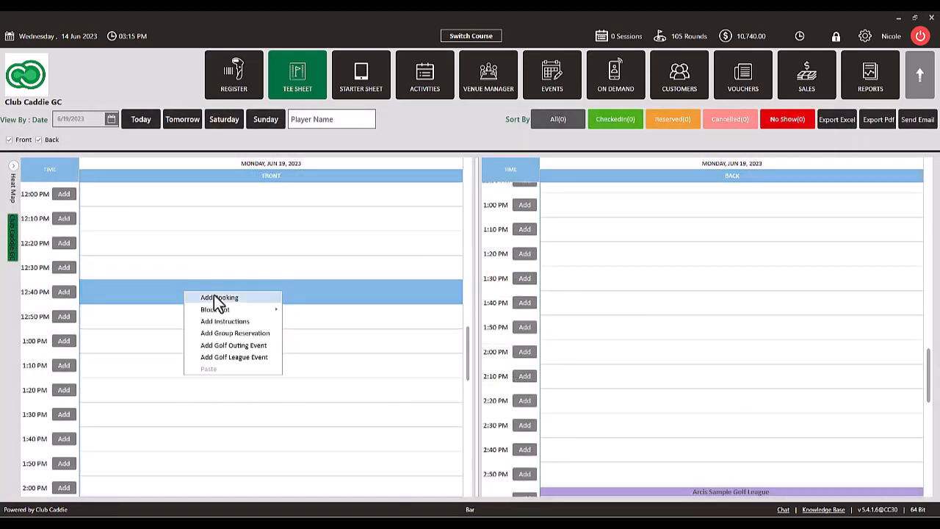
pyautogui.click(227, 297)
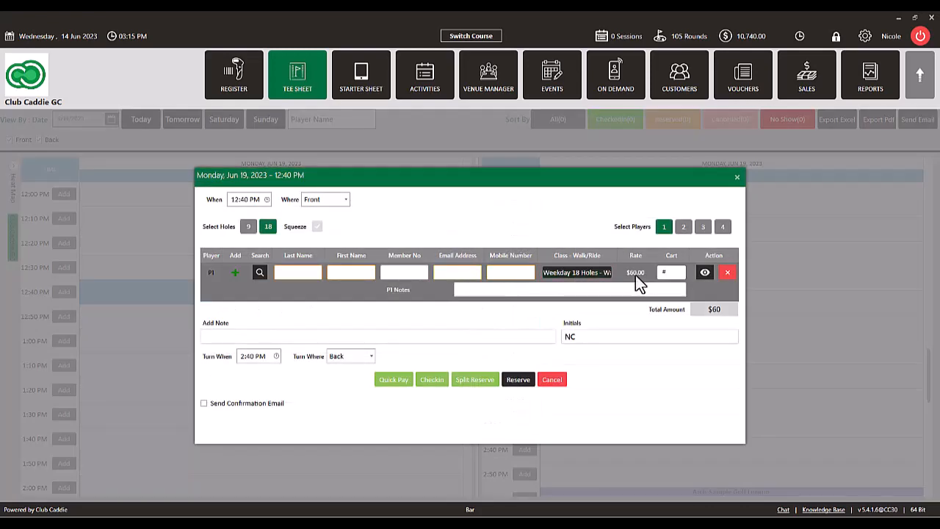
pyautogui.click(738, 178)
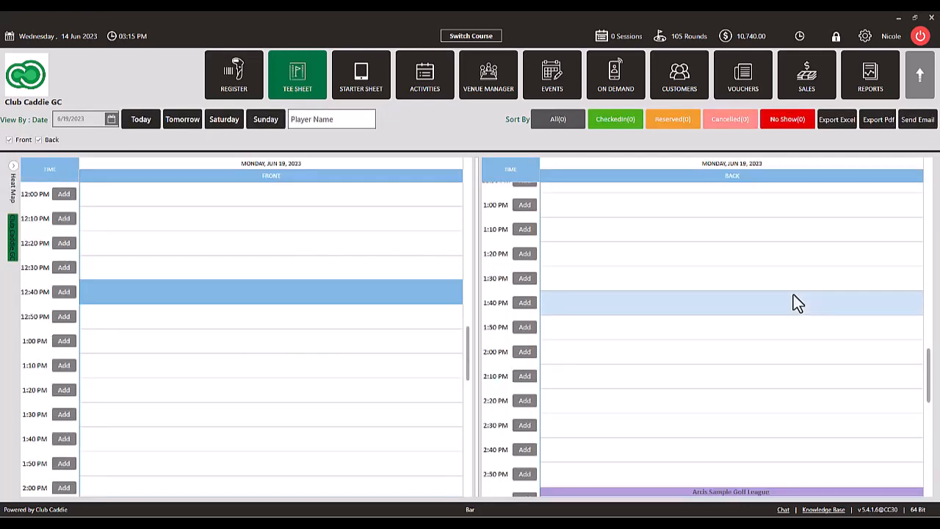